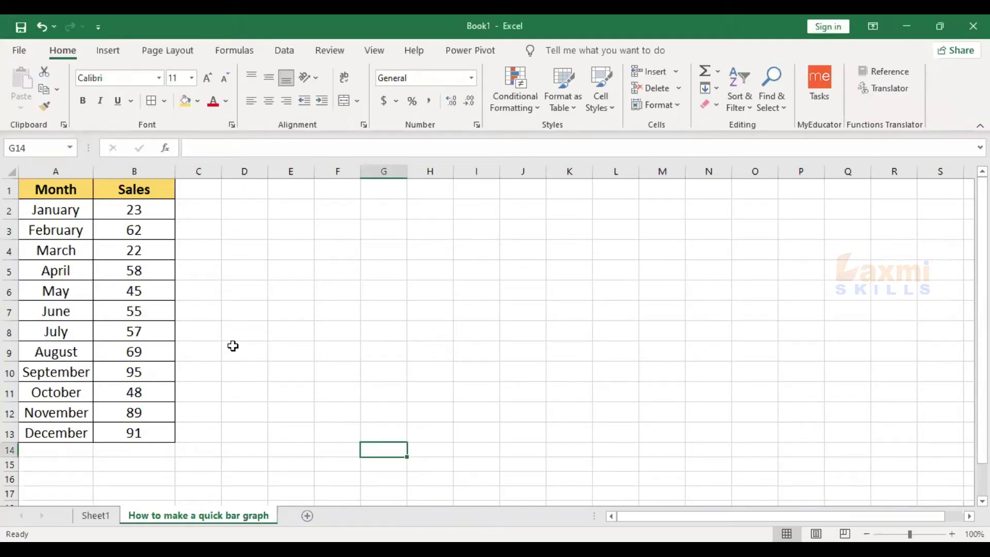
# Step: Select the Month and Sales table A1:B13 and auto-fit column A to the month names
pyautogui.click(216, 346)
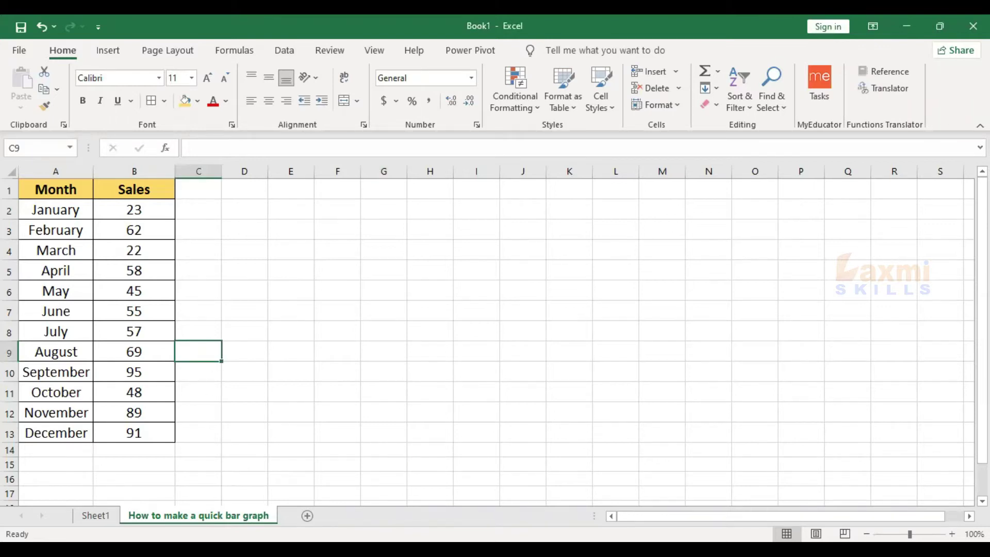
pyautogui.moveTo(77, 193); pyautogui.dragTo(133, 431)
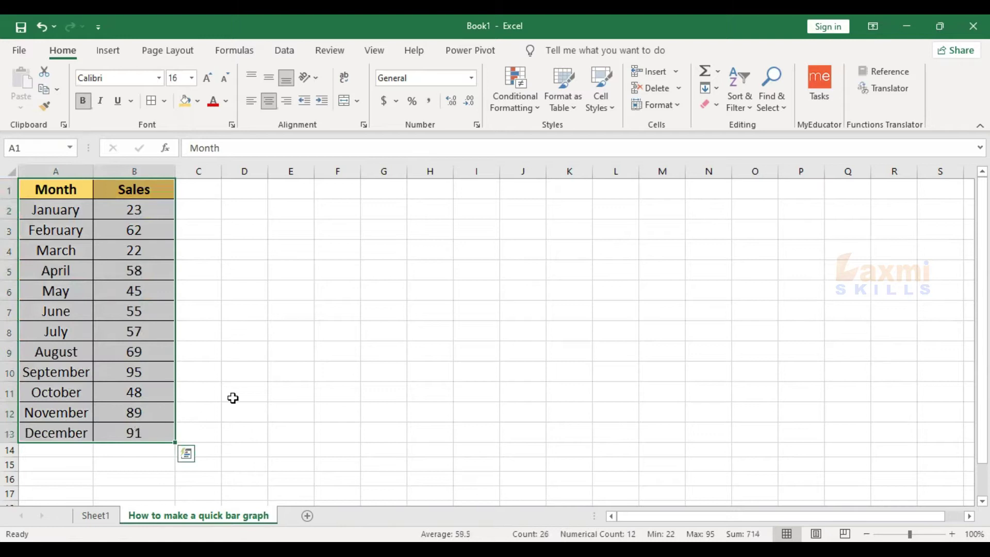
pyautogui.doubleClick(105, 171)
pyautogui.click(225, 246)
# Step: Move through empty cells C1–C3, select cells in the Month and Sales columns, then deselect
pyautogui.click(225, 228)
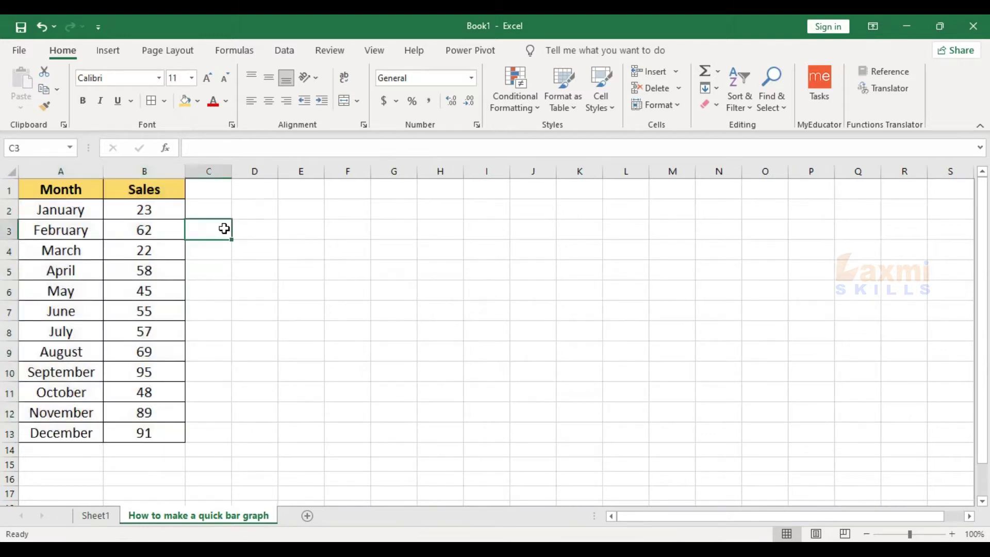
pyautogui.click(224, 207)
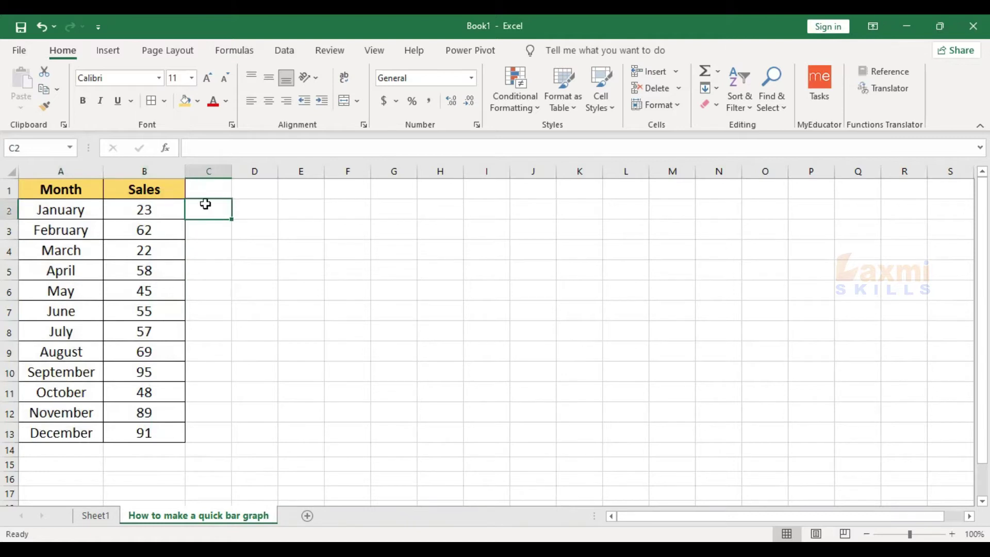
pyautogui.click(197, 194)
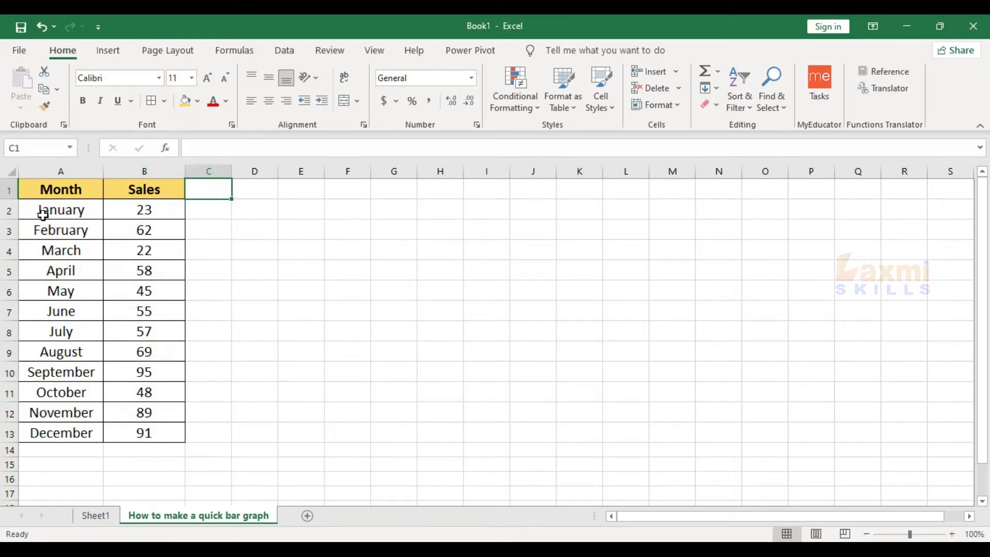
pyautogui.moveTo(54, 191); pyautogui.dragTo(60, 292)
pyautogui.moveTo(144, 192); pyautogui.dragTo(155, 432)
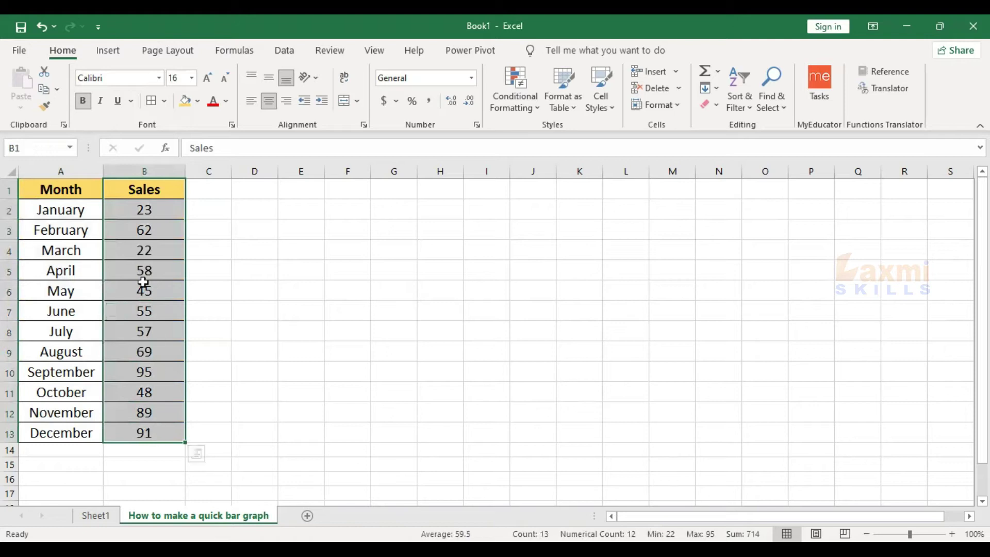
pyautogui.click(88, 200)
# Step: Select the whole table A1:B13 and scroll down the sheet
pyautogui.moveTo(88, 197); pyautogui.dragTo(150, 434)
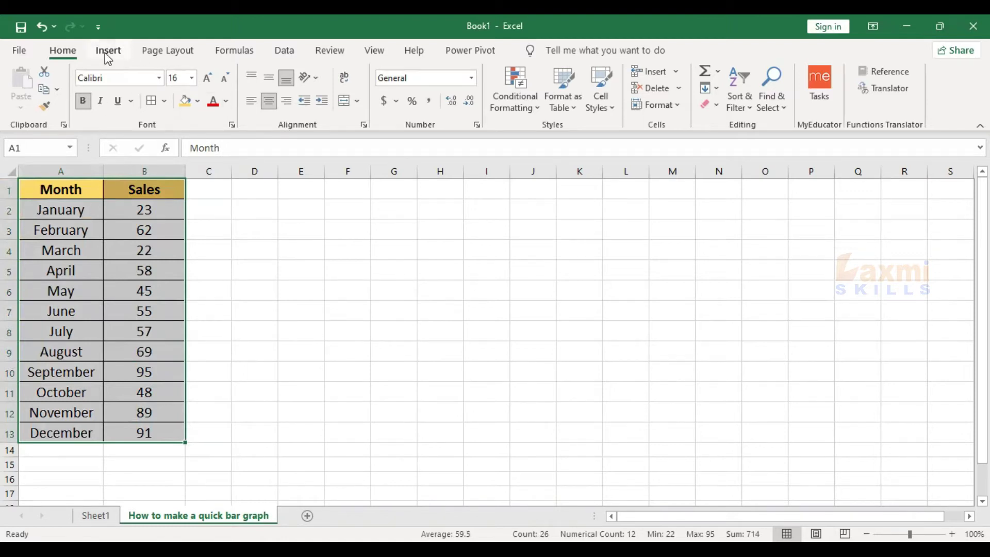
pyautogui.scroll(-1, 450, 128)
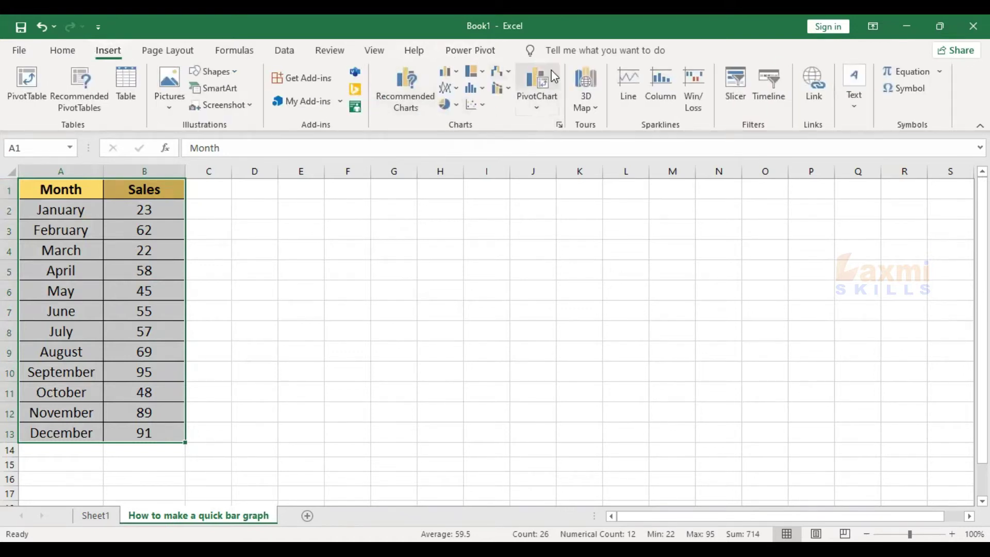
pyautogui.click(455, 73)
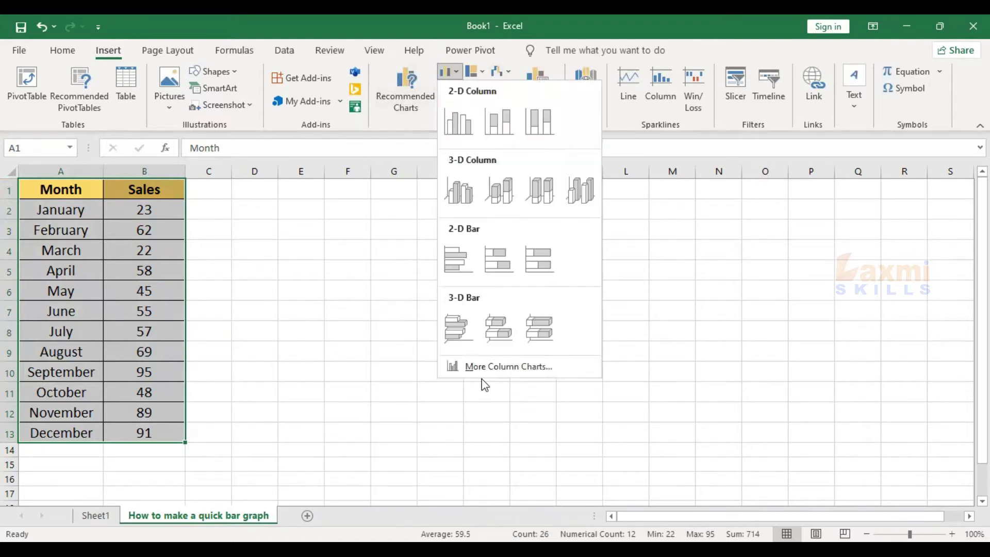
pyautogui.click(487, 367)
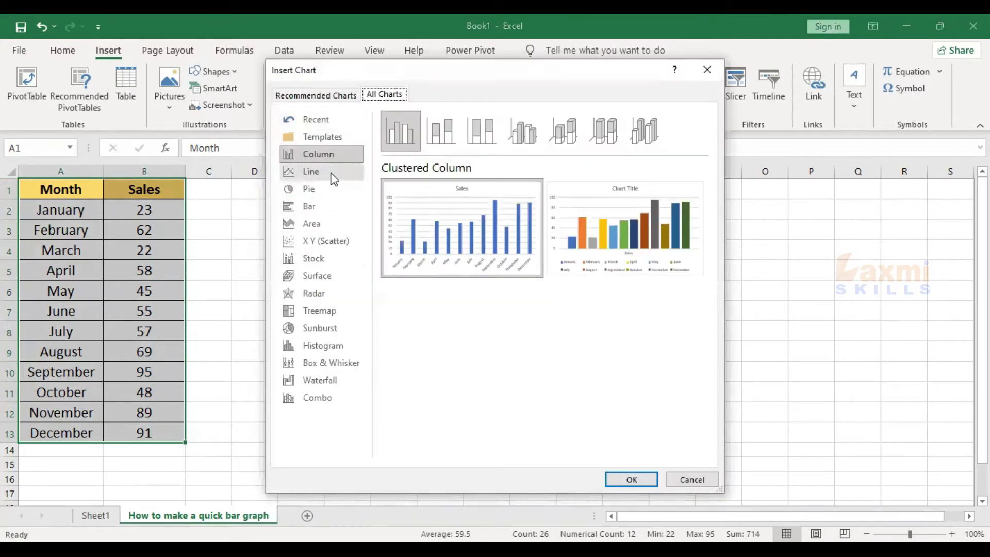
pyautogui.click(317, 171)
pyautogui.click(330, 190)
pyautogui.click(329, 207)
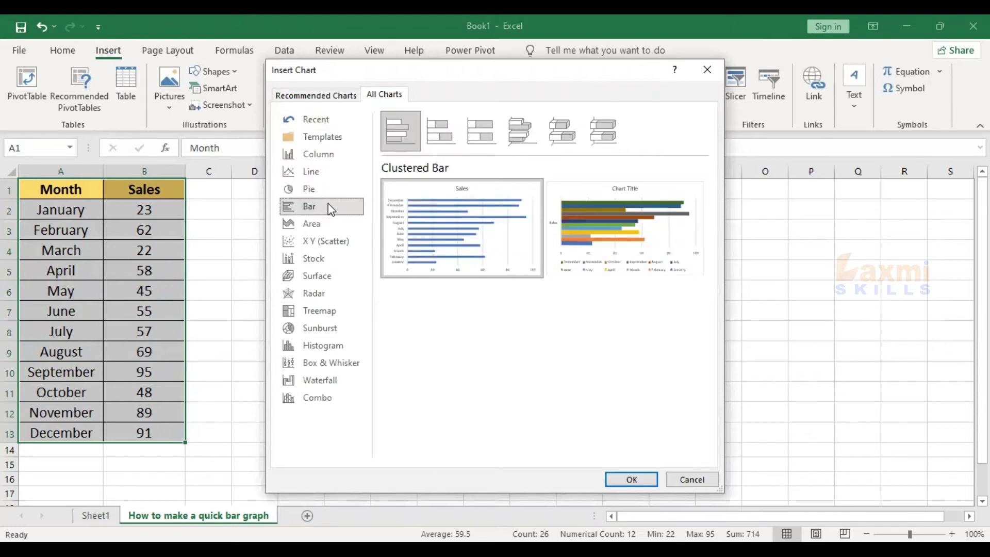
pyautogui.click(322, 191)
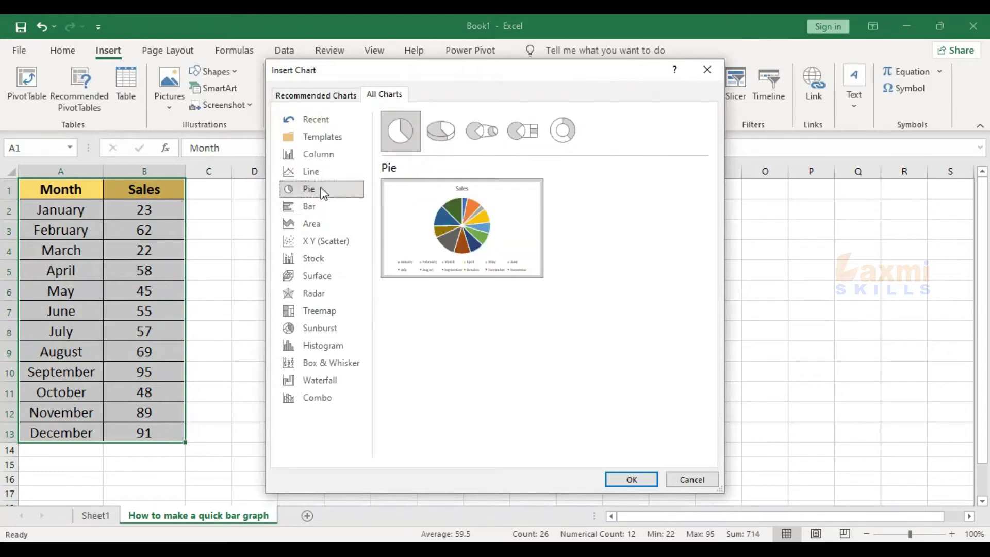
pyautogui.click(321, 206)
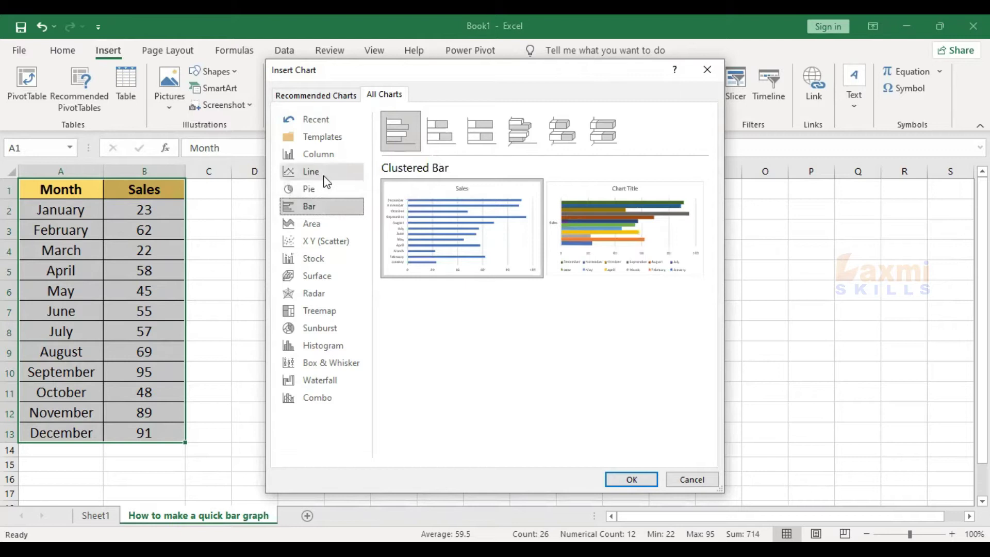
pyautogui.click(326, 182)
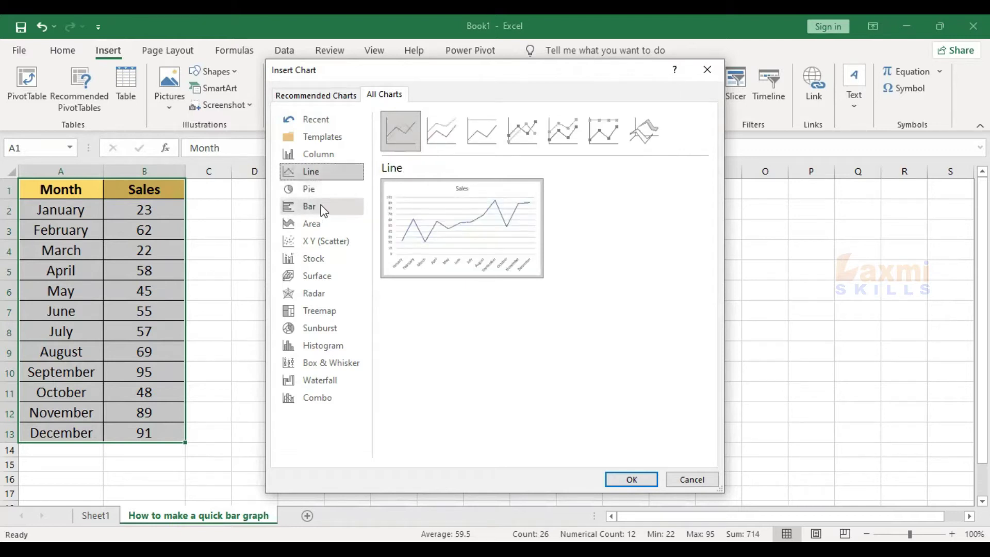
pyautogui.click(323, 295)
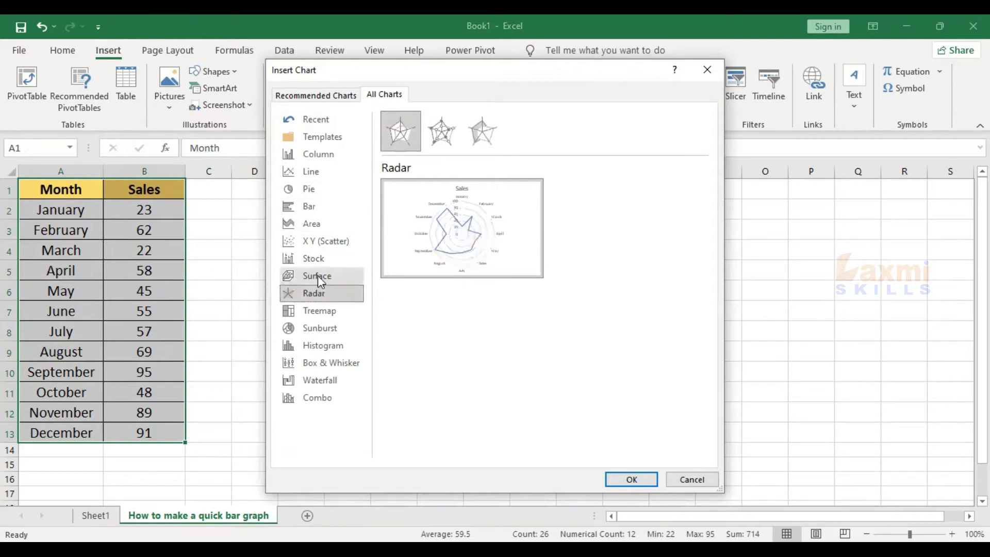
pyautogui.click(318, 275)
pyautogui.click(318, 204)
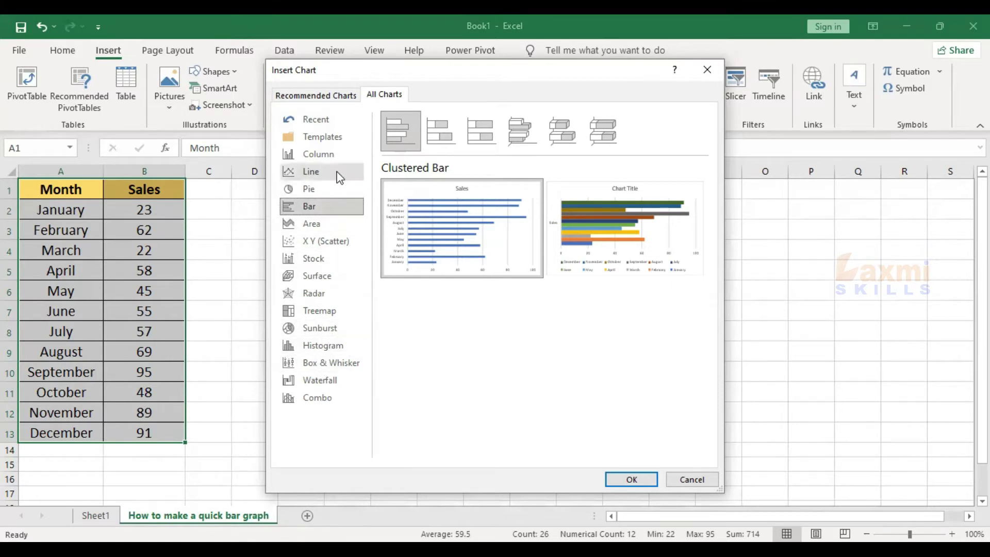
pyautogui.click(705, 70)
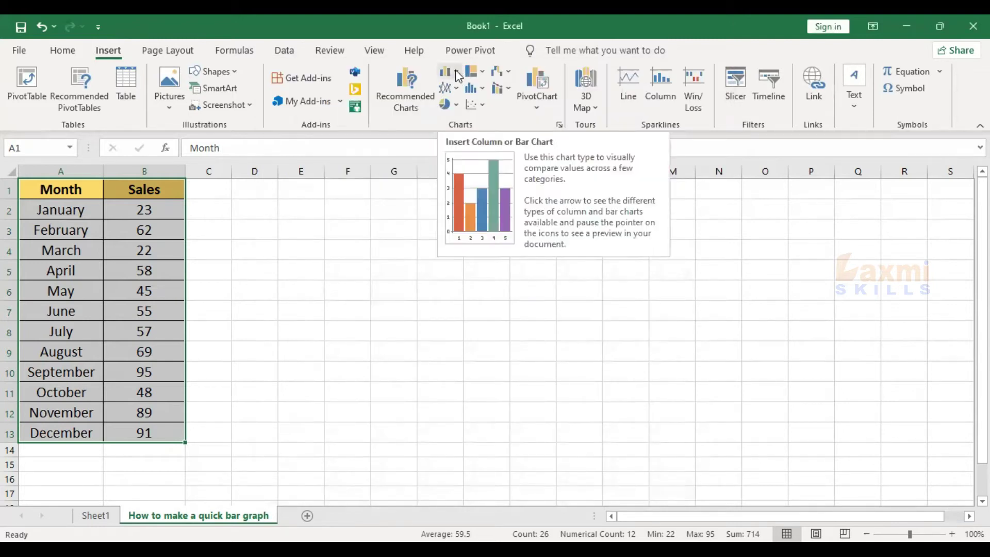
# Step: Insert a 2-D Clustered Column chart of the monthly sales data
pyautogui.click(459, 75)
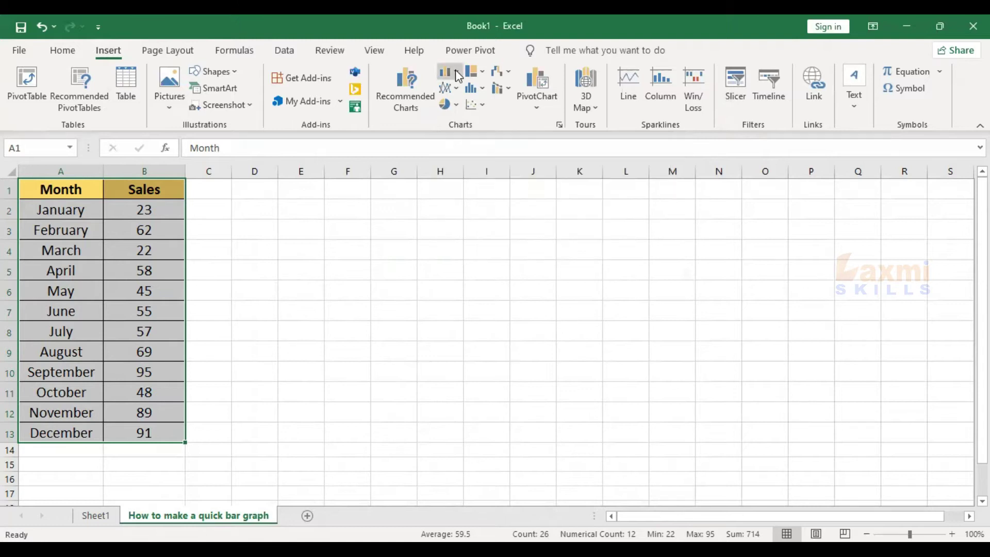
pyautogui.click(456, 76)
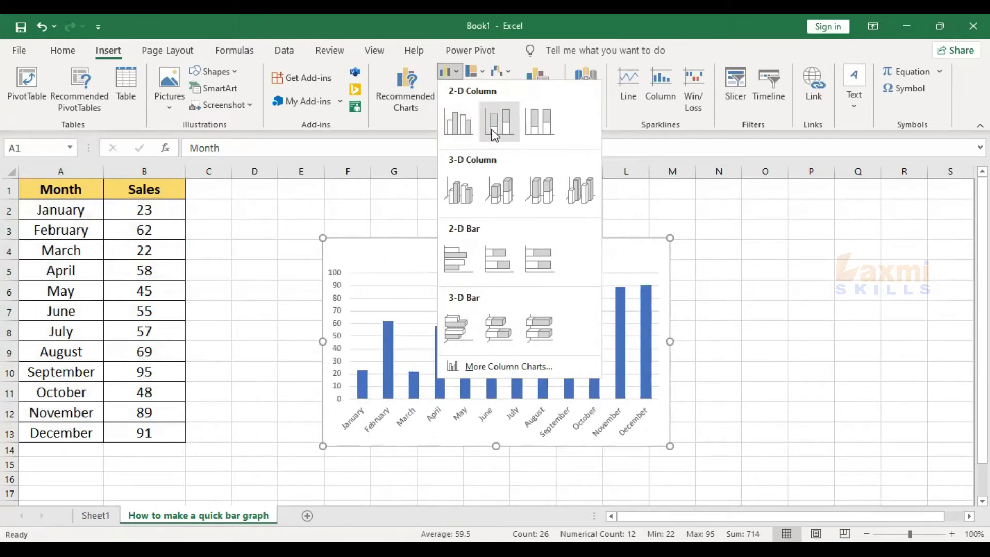
pyautogui.click(462, 129)
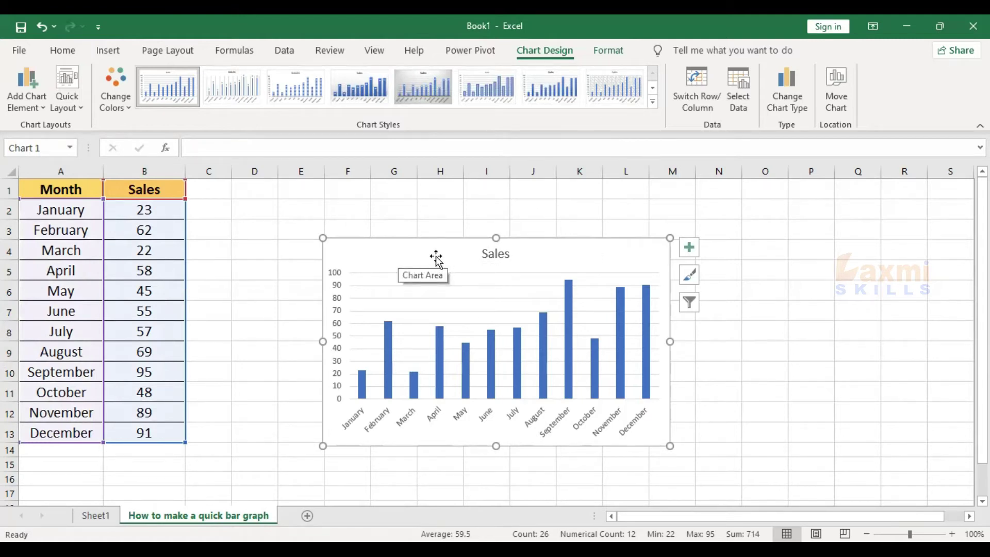
# Step: Move the chart up beside the table and enlarge it to span columns D to O
pyautogui.moveTo(402, 251); pyautogui.dragTo(326, 221)
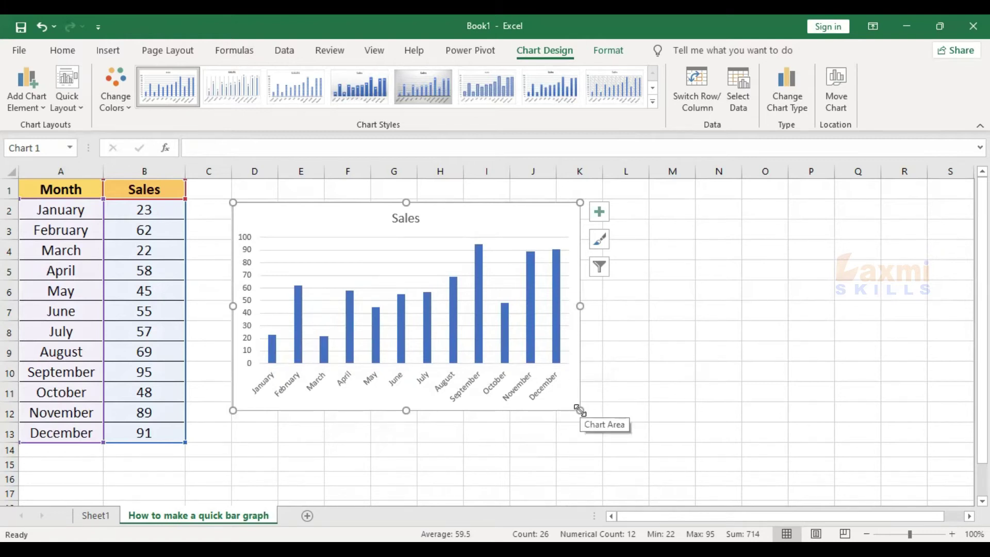
pyautogui.moveTo(579, 410); pyautogui.dragTo(790, 485)
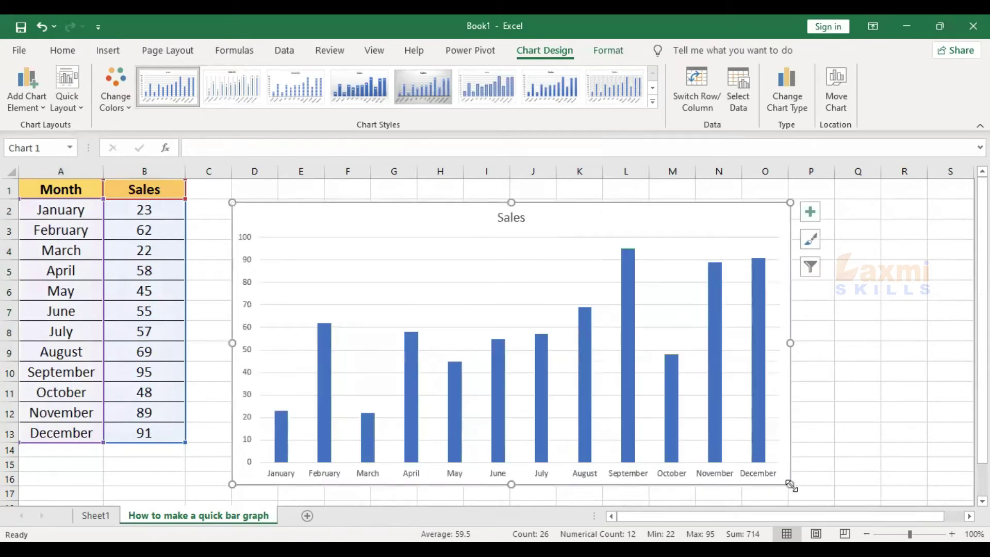
pyautogui.moveTo(599, 218)
pyautogui.mouseDown()
pyautogui.moveTo(583, 203)
pyautogui.moveTo(598, 196)
pyautogui.mouseUp()
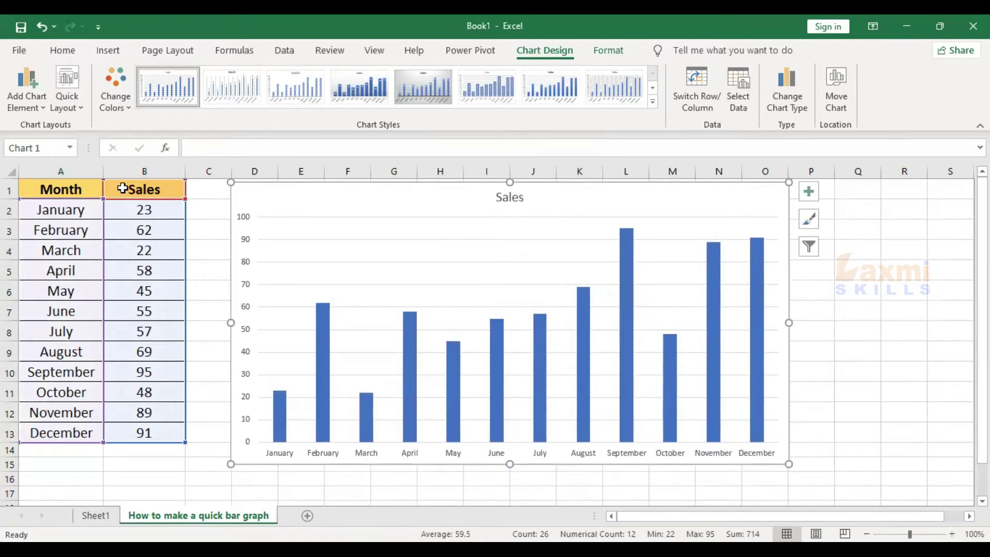
# Step: Replace the chart title 'Sales' with 'Monthly Sales'
pyautogui.click(504, 200)
pyautogui.click(523, 197)
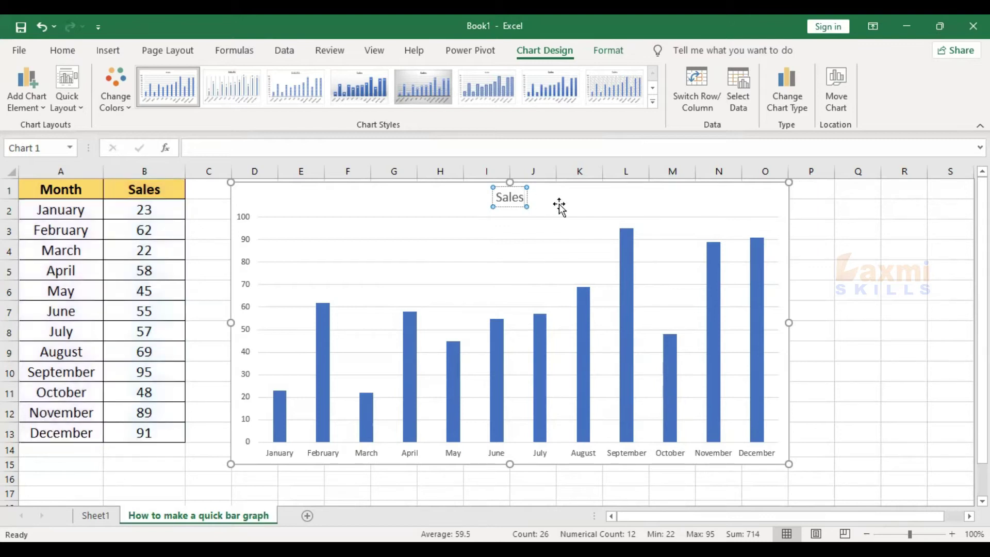
pyautogui.doubleClick(497, 196)
pyautogui.write('Month')
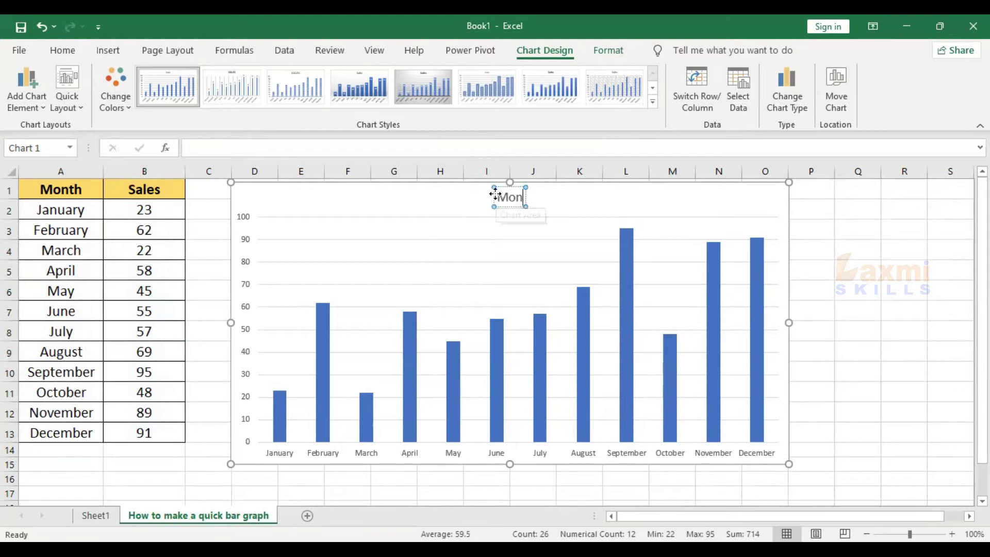
pyautogui.write('ly Sales')
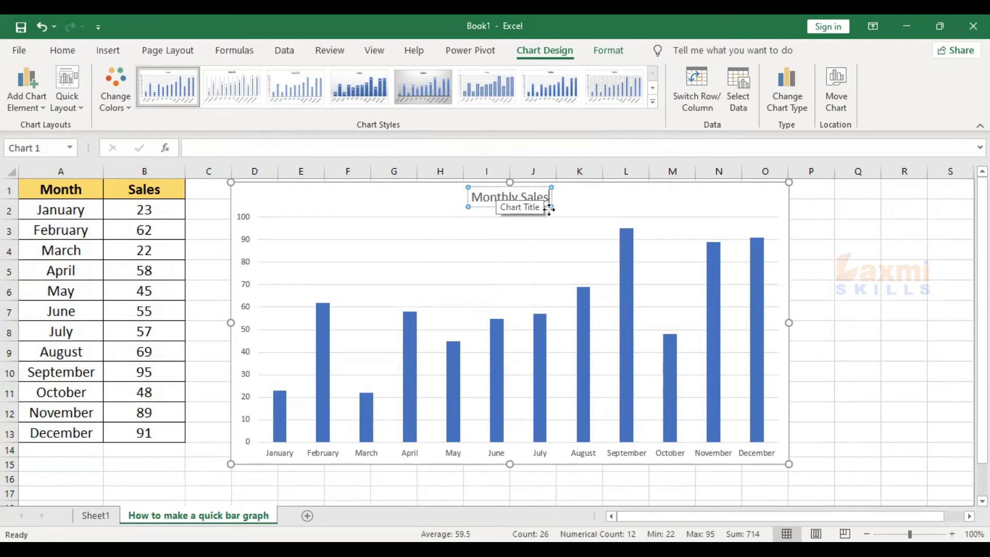
pyautogui.click(575, 212)
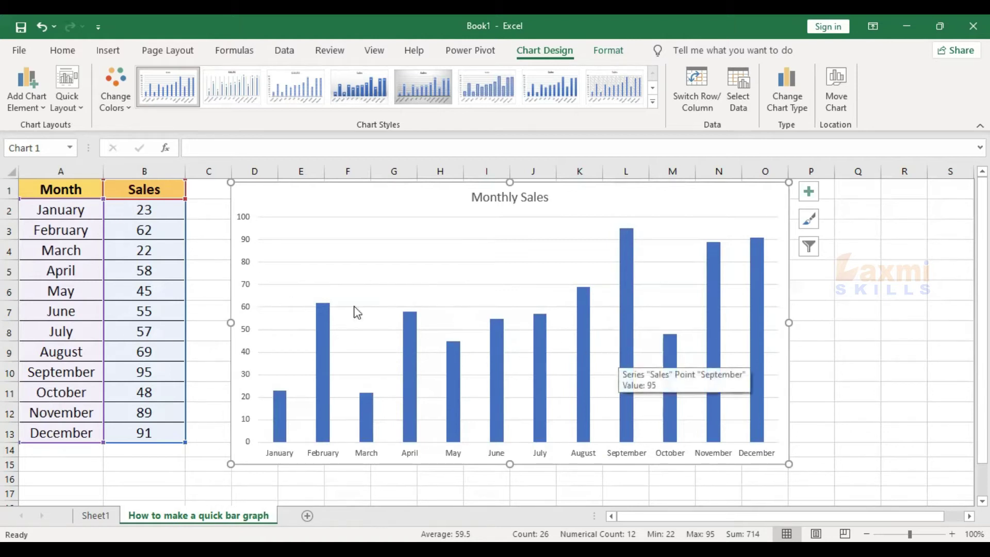
# Step: Change June's sales in cell B7 from 55 to 90
pyautogui.click(156, 306)
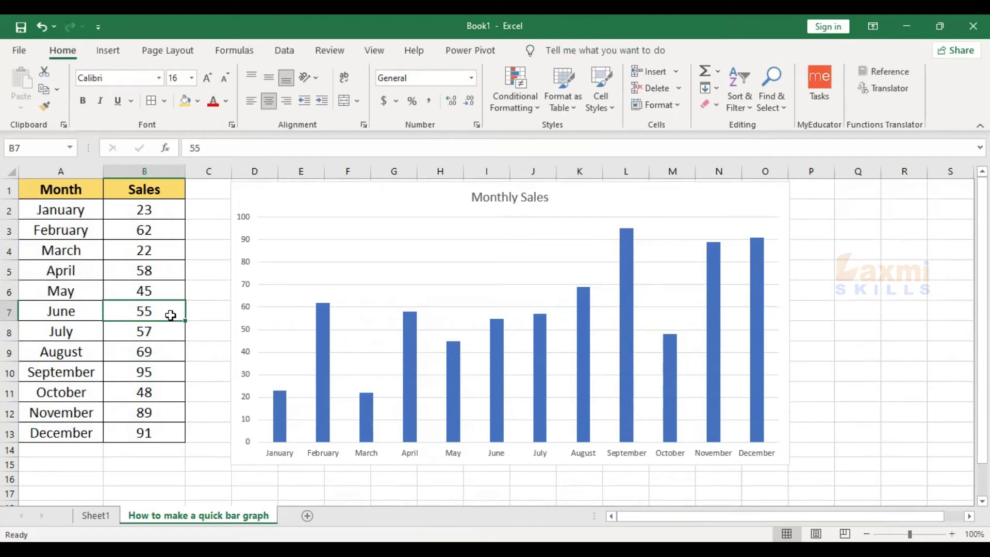
pyautogui.write('90')
pyautogui.press('Return')
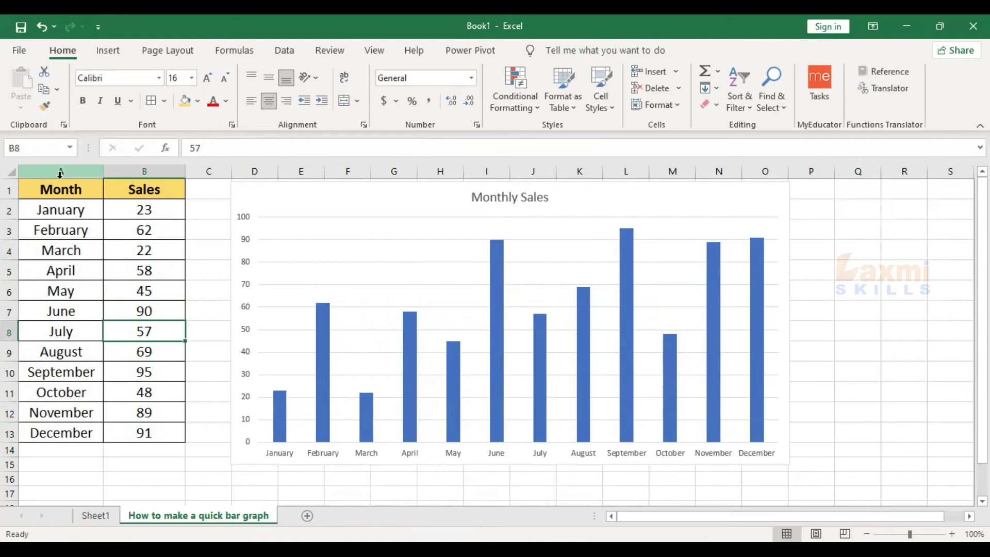
# Step: Select A1:B13 and browse the Insert Column or Bar Chart list twice without choosing a chart
pyautogui.moveTo(85, 190); pyautogui.dragTo(132, 432)
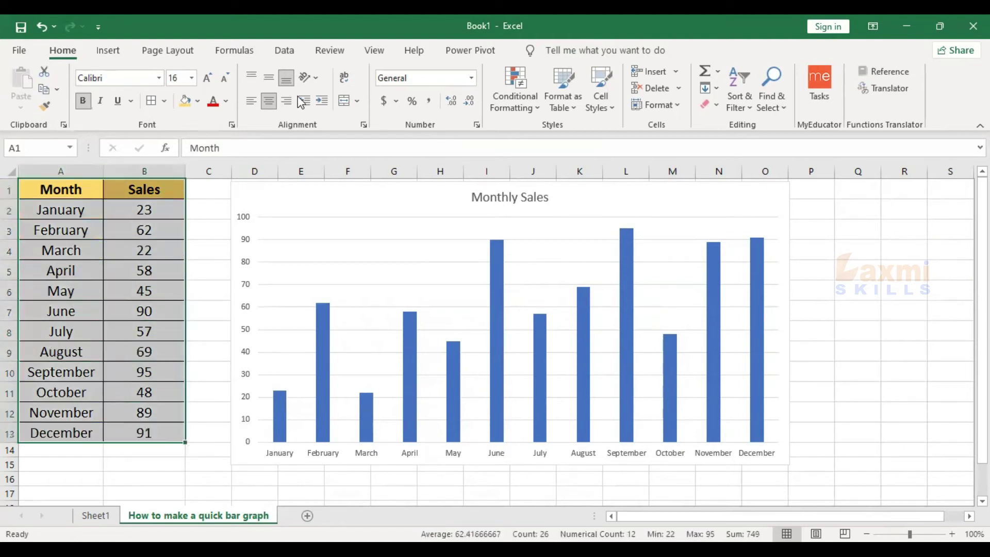
pyautogui.click(108, 50)
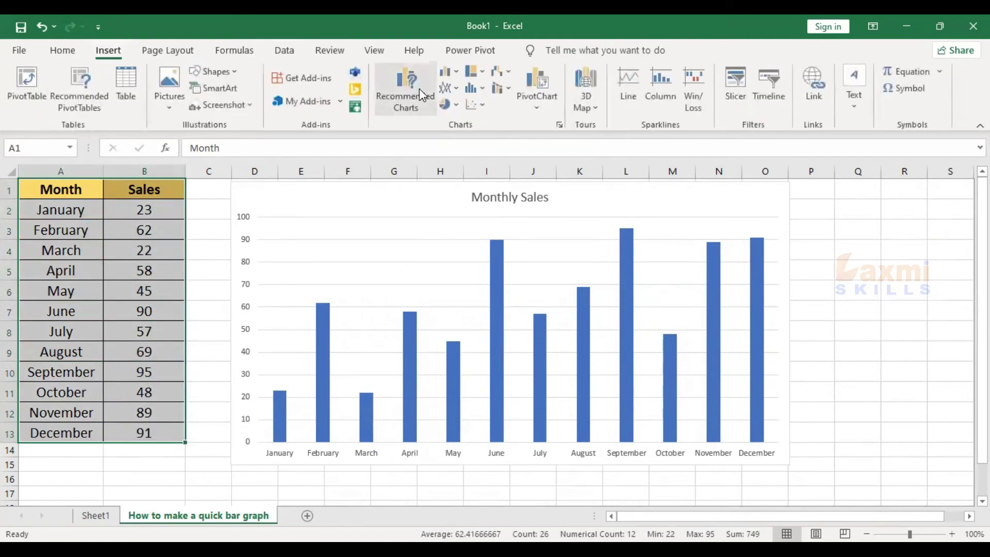
pyautogui.click(457, 72)
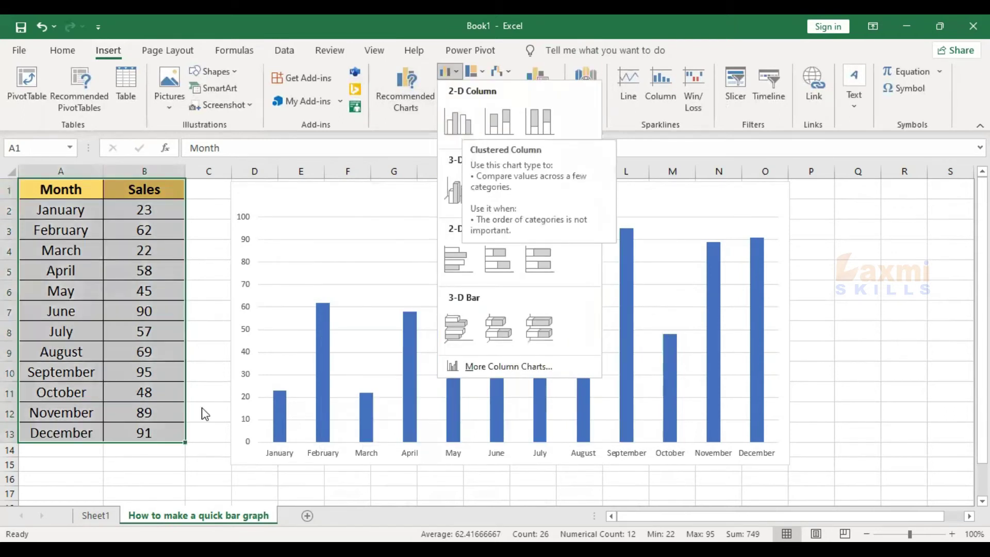
pyautogui.click(202, 407)
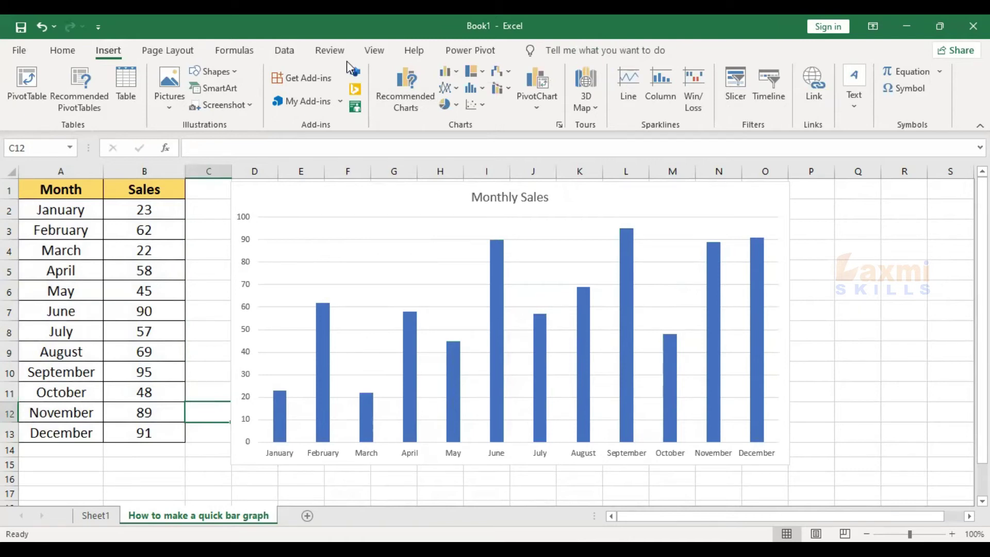
pyautogui.click(448, 71)
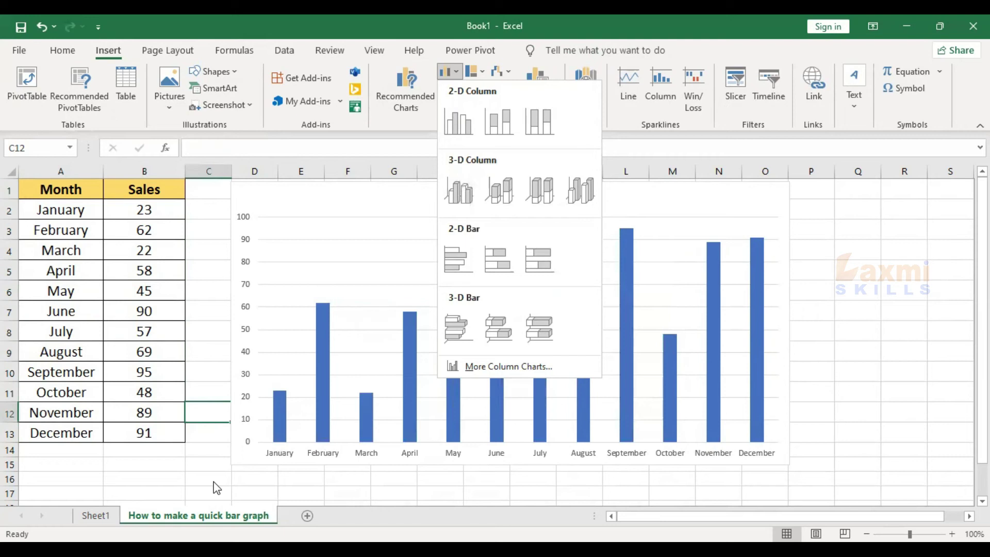
pyautogui.click(302, 478)
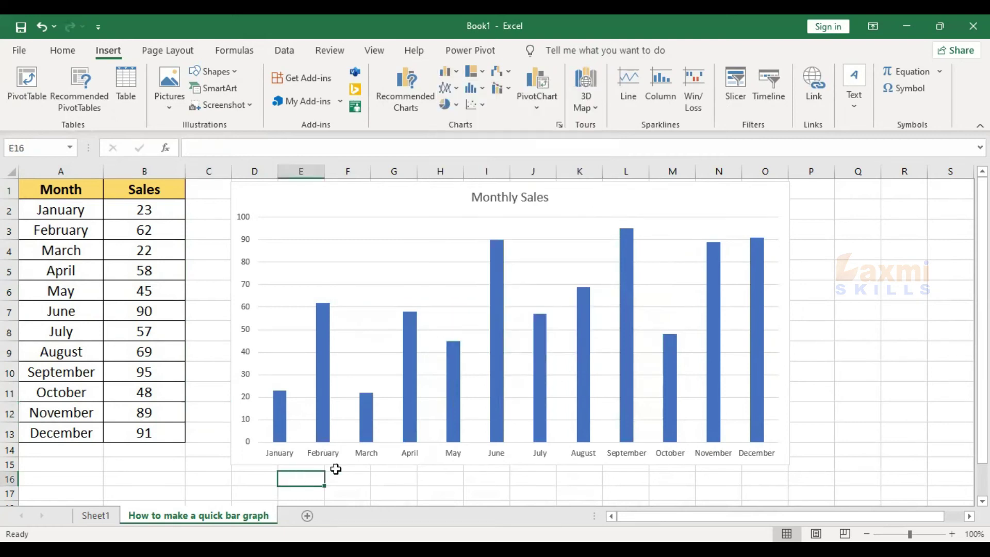
# Step: Delete the old chart and insert a new clustered column chart of the data with Alt+F1
pyautogui.click(379, 199)
pyautogui.press('Delete')
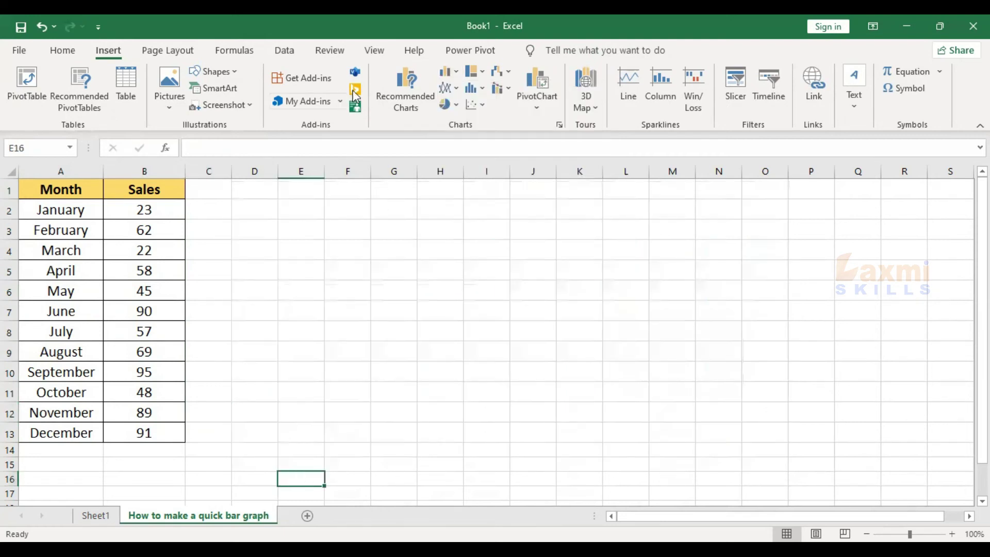
pyautogui.click(449, 71)
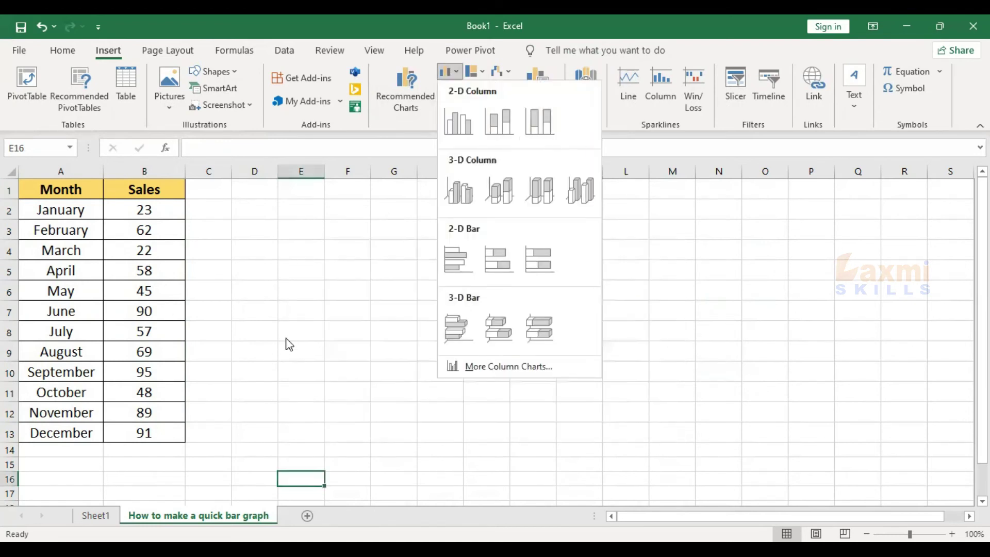
pyautogui.hotkey('alt', 'F1')
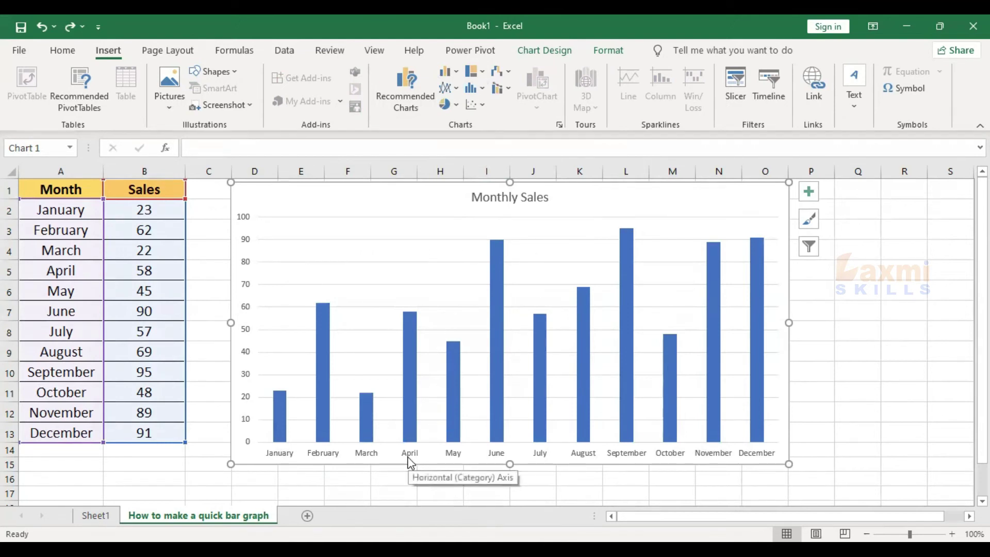
# Step: Preview the Format tab's WordArt and Shape Styles galleries without applying any style
pyautogui.click(544, 51)
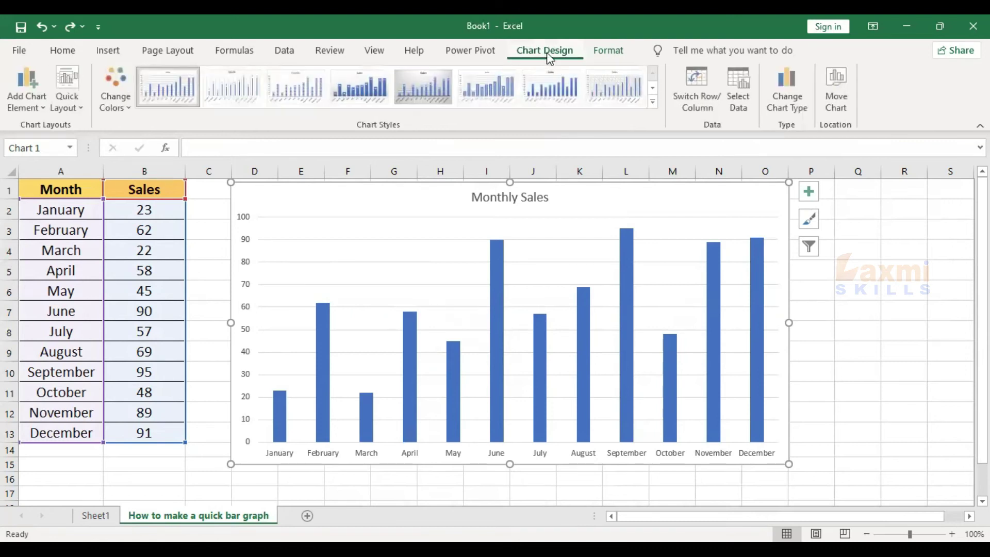
pyautogui.click(601, 53)
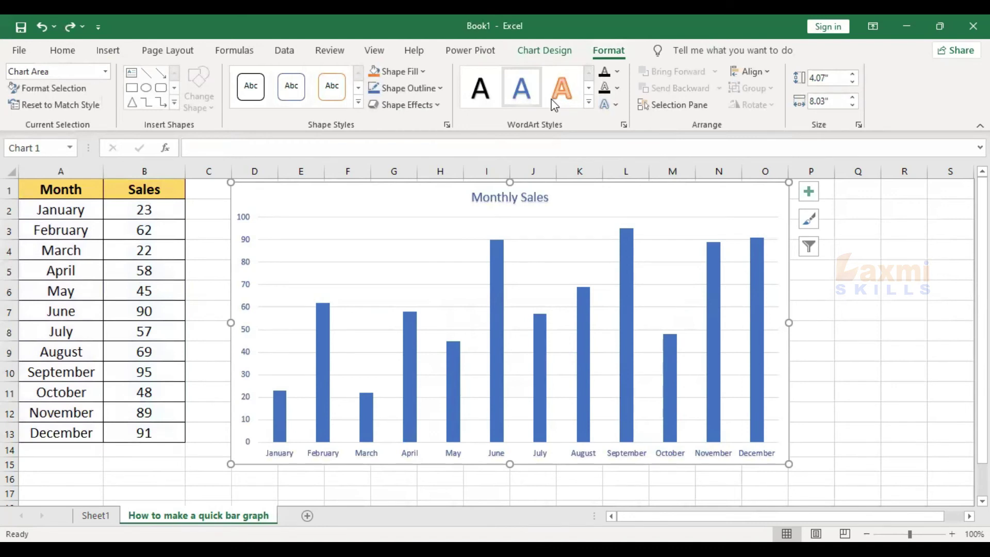
pyautogui.click(588, 102)
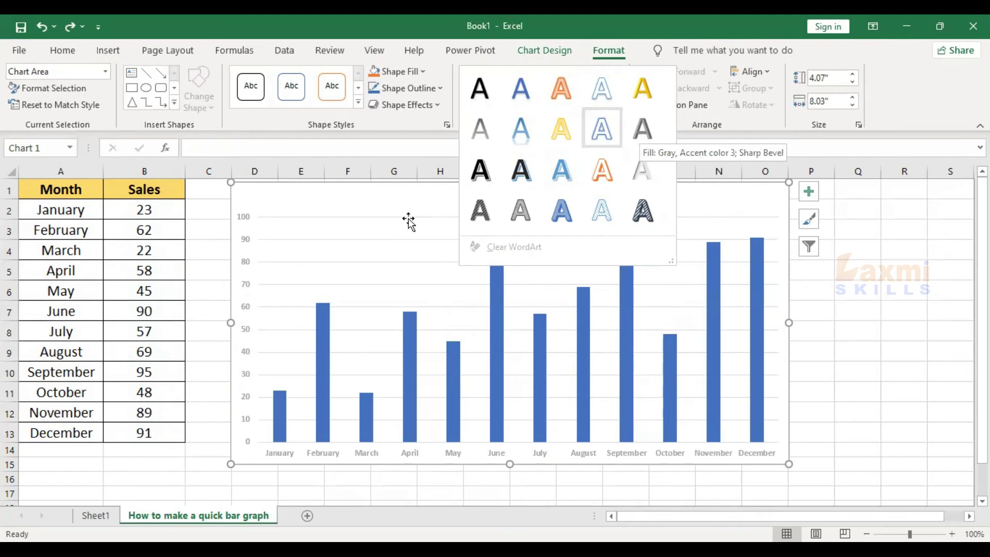
pyautogui.press('Escape')
pyautogui.click(358, 102)
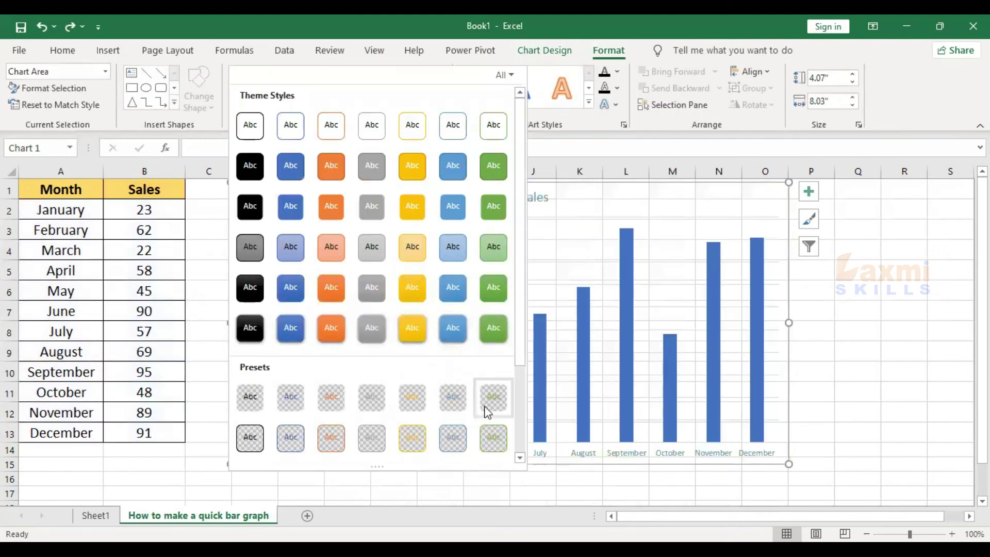
pyautogui.click(522, 49)
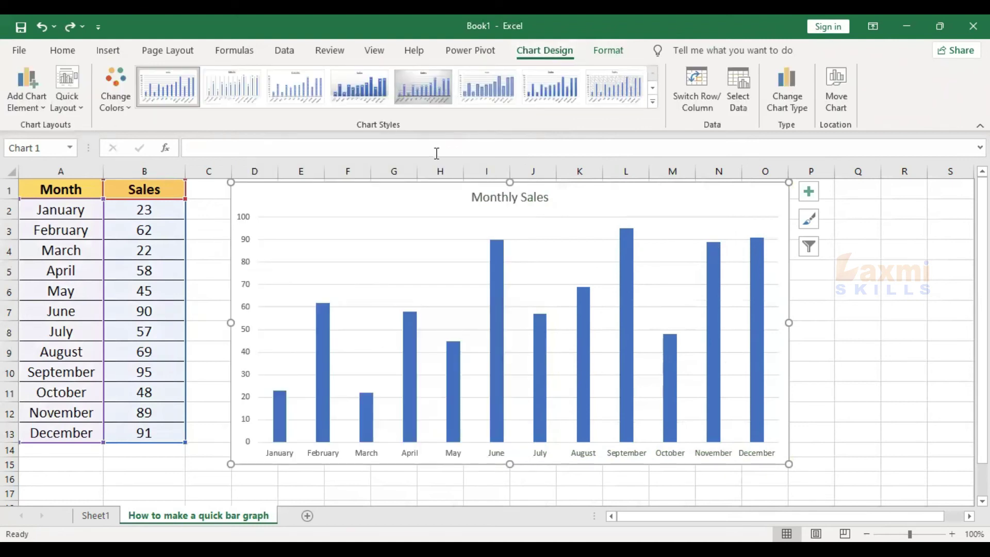
# Step: Try the colour palettes and Style 2, then apply the dark Style 13 with outlined bars
pyautogui.click(116, 101)
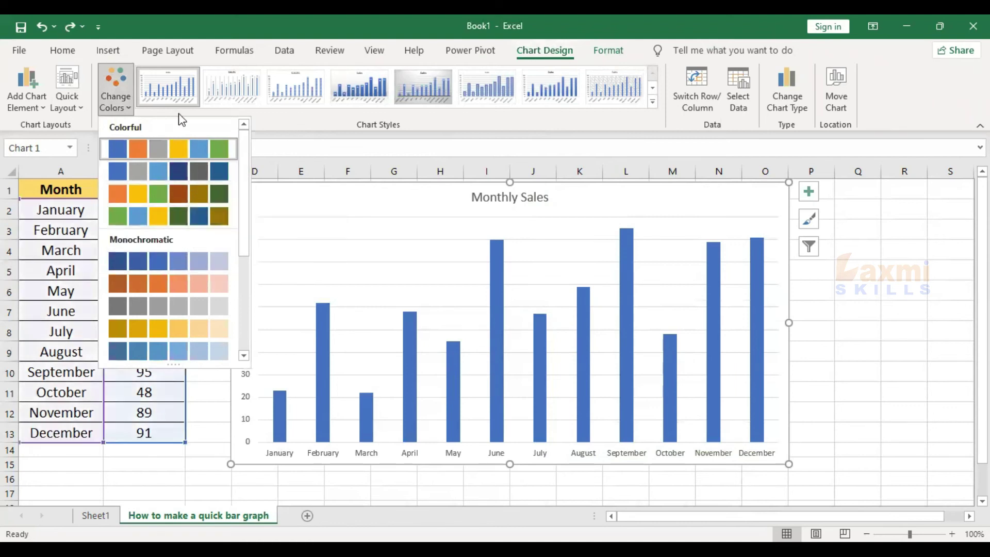
pyautogui.click(179, 88)
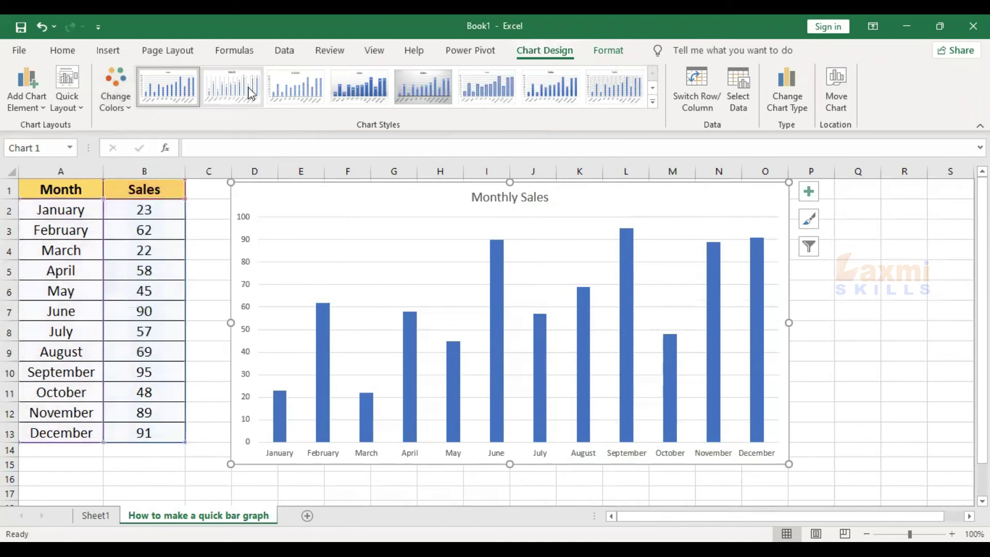
pyautogui.click(251, 92)
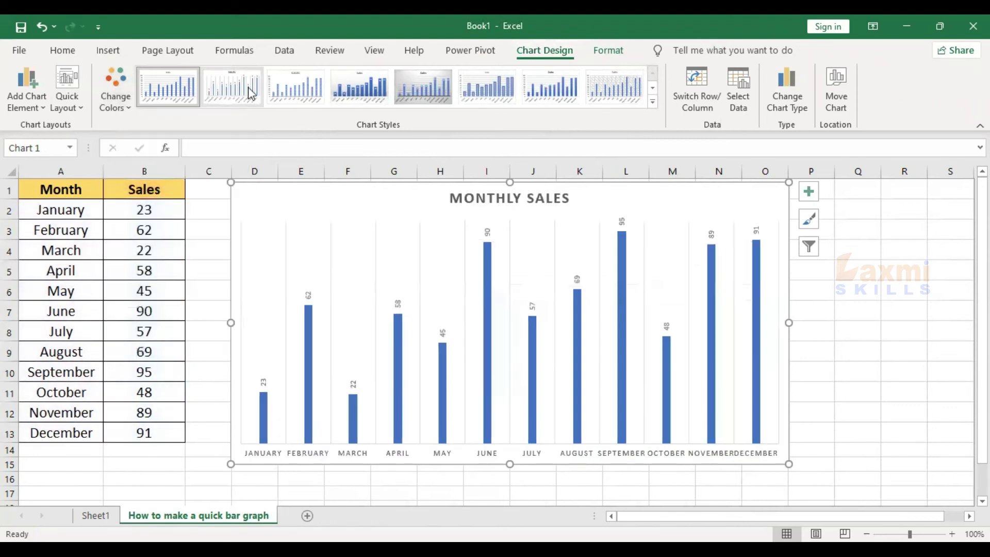
pyautogui.click(653, 102)
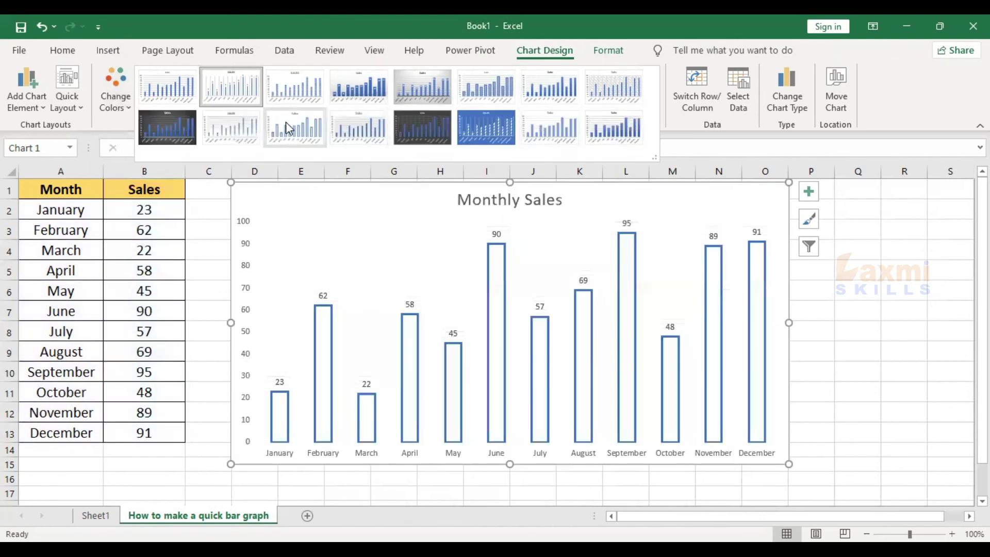
pyautogui.click(315, 133)
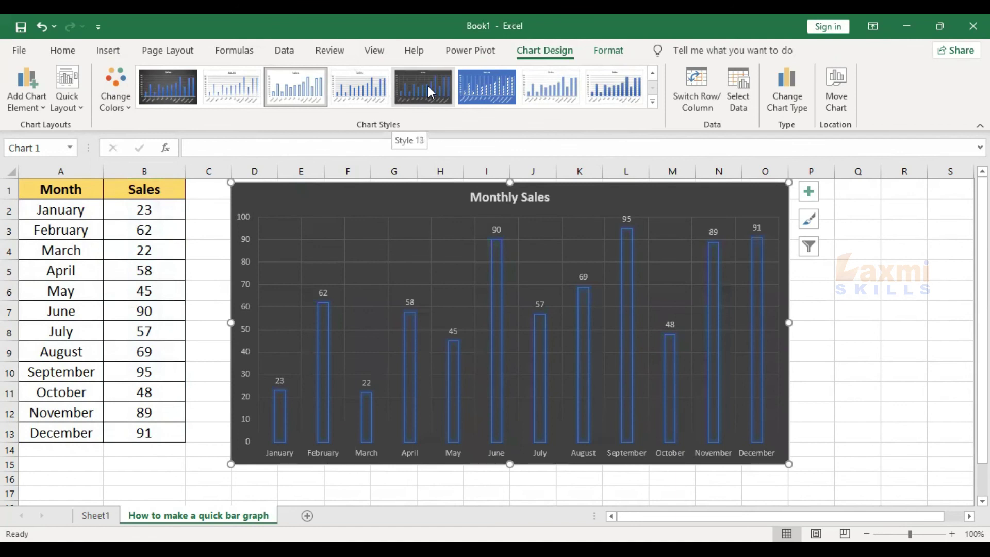
# Step: Give the chart dark Style 13 with orange bars, and shrink it to end near column M
pyautogui.click(428, 86)
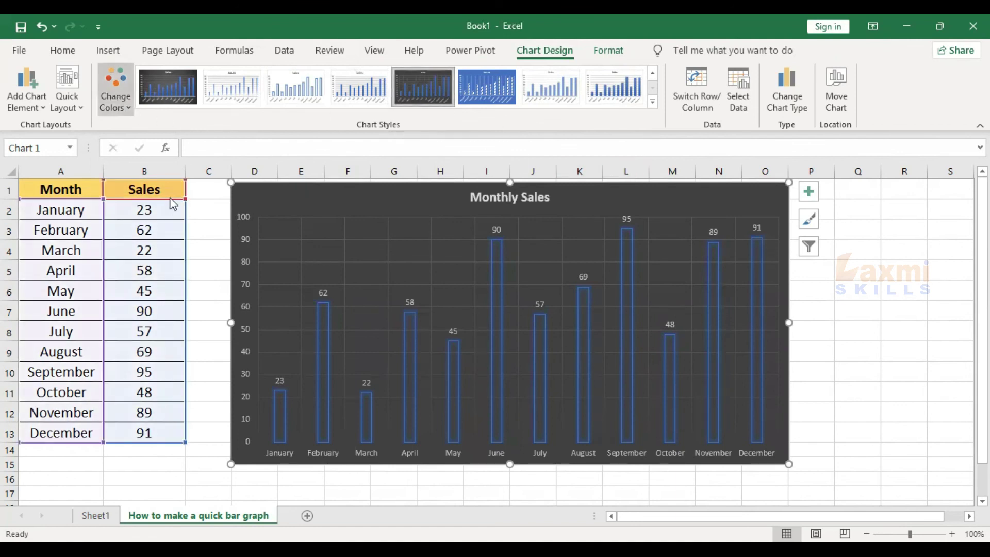
pyautogui.click(115, 92)
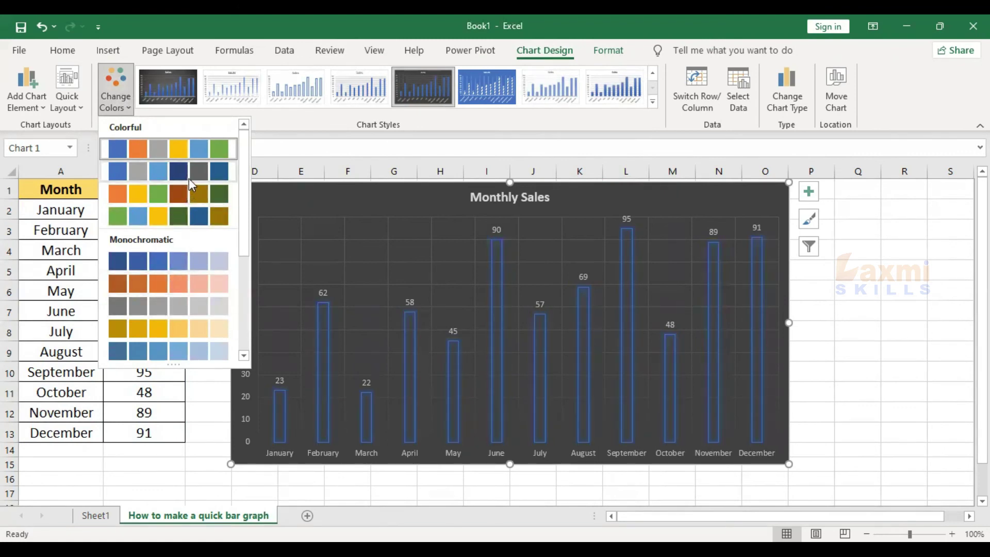
pyautogui.click(160, 197)
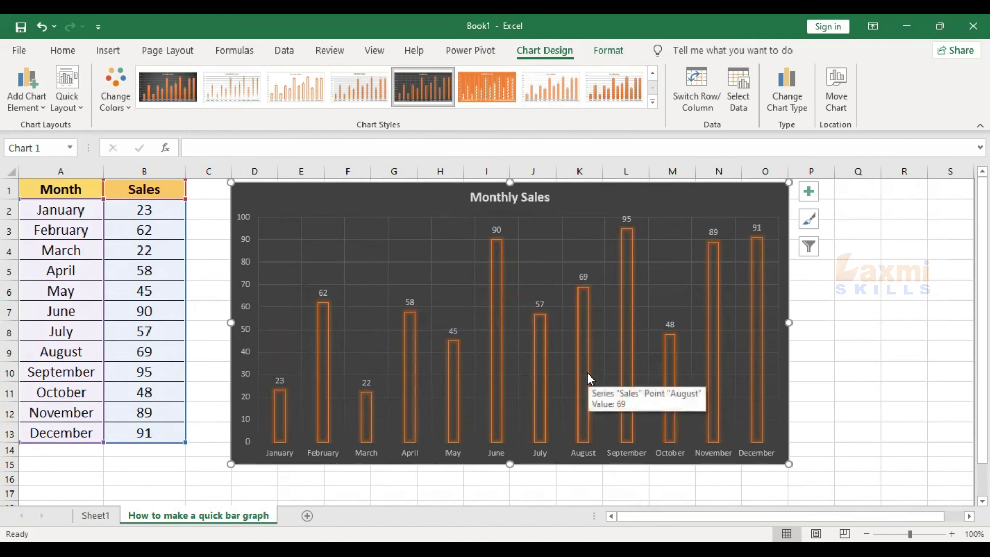
pyautogui.moveTo(788, 463); pyautogui.dragTo(681, 421)
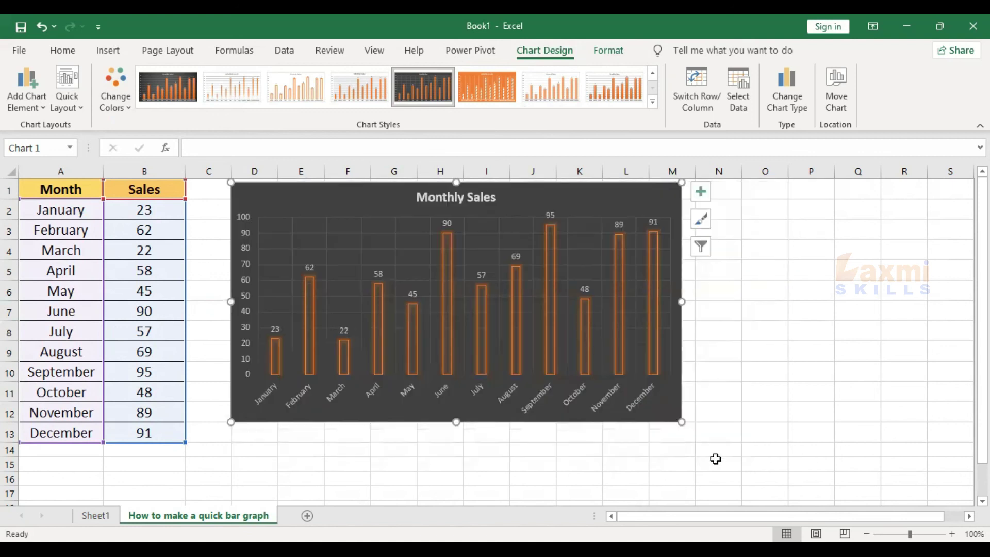